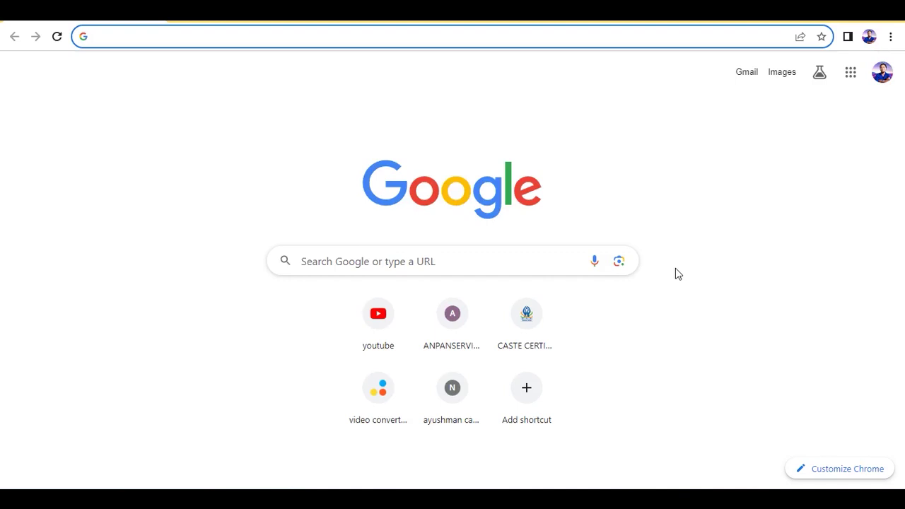
Step: Search Google for "ration card details"
{"action": "left_click", "coordinate": [534, 257]}
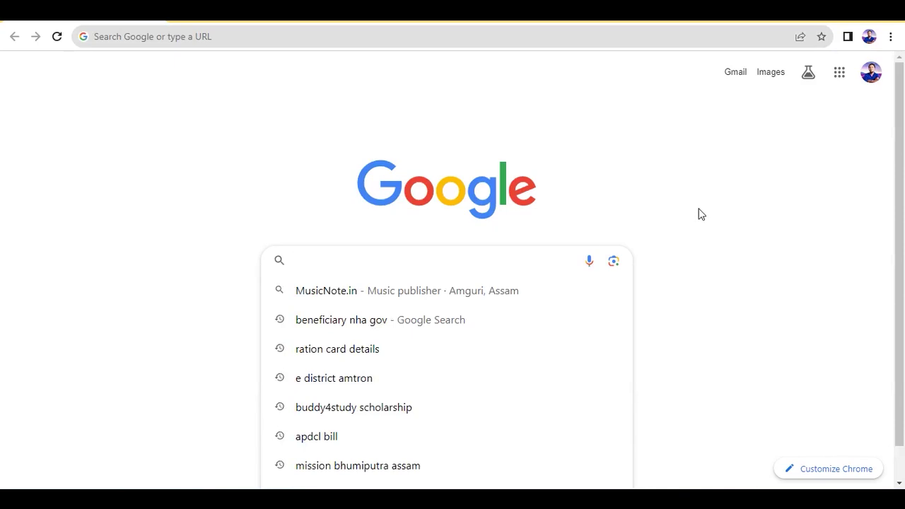
{"action": "type", "text": "rT"}
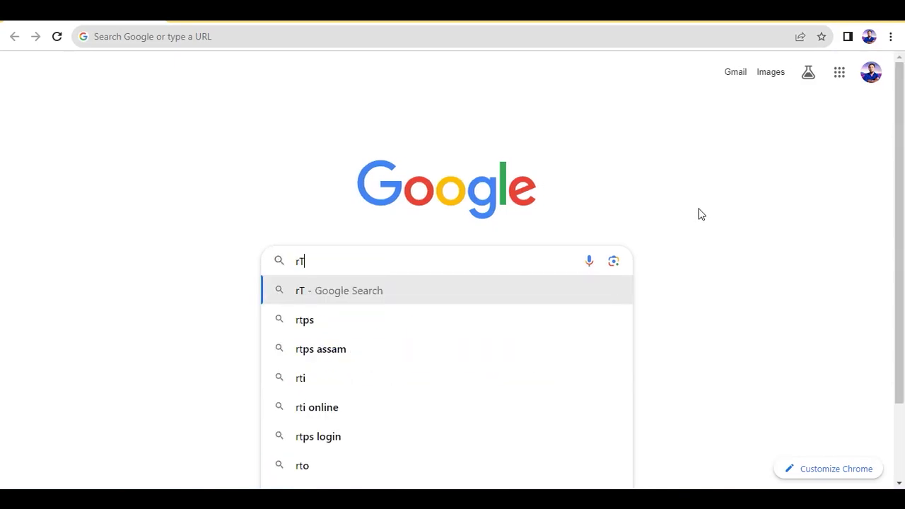
{"action": "key", "text": "BackSpace"}
{"action": "type", "text": "ATIOn card details"}
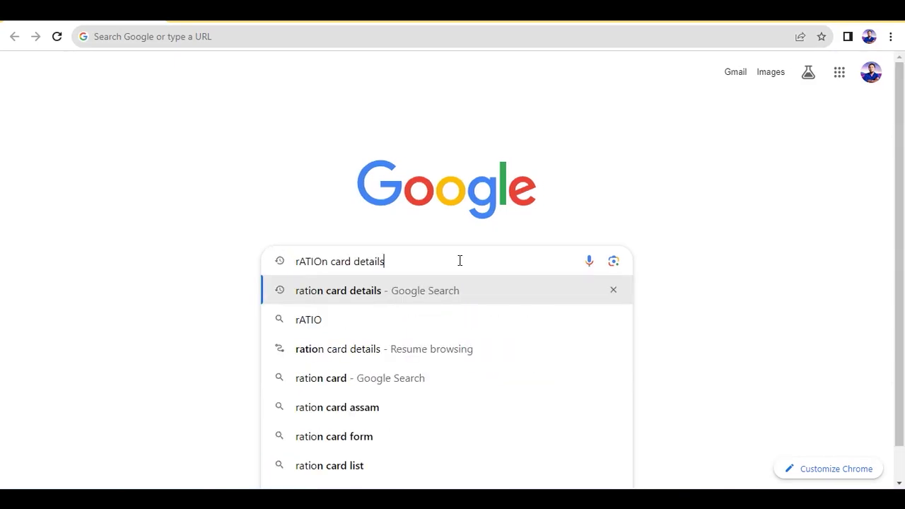
{"action": "left_click_drag", "start_coordinate": [332, 260], "coordinate": [250, 276]}
{"action": "type", "text": "ratio"}
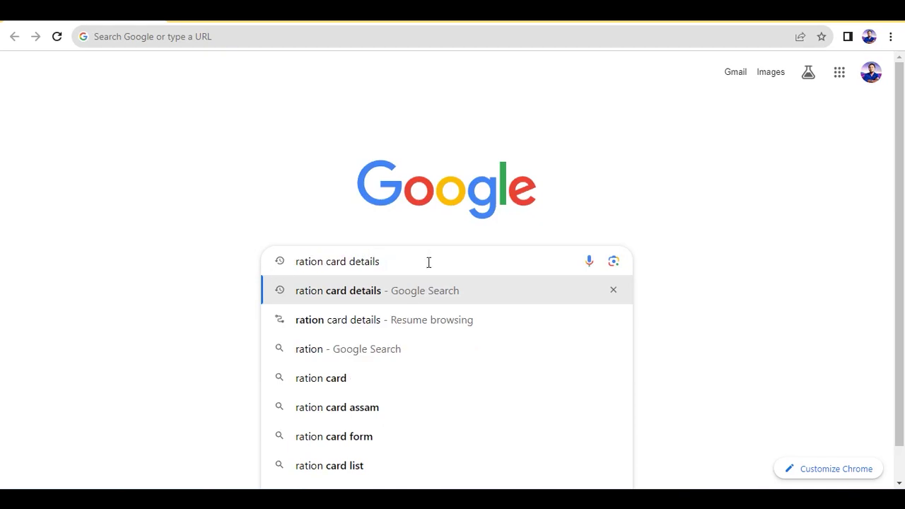
{"action": "key", "text": "Return"}
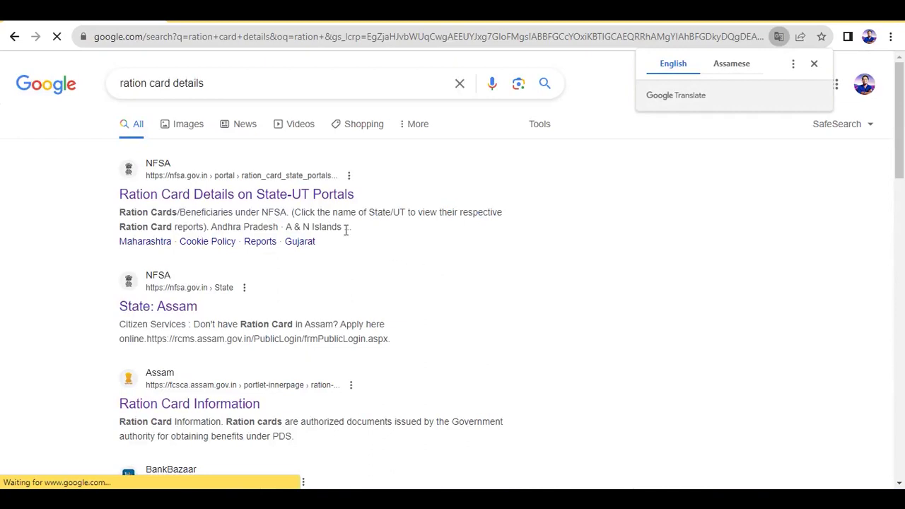
Step: Open the NFSA result "Ration Card Details on State-UT Portals" and continue to the external ration card site for Assam
{"action": "left_click", "coordinate": [159, 198]}
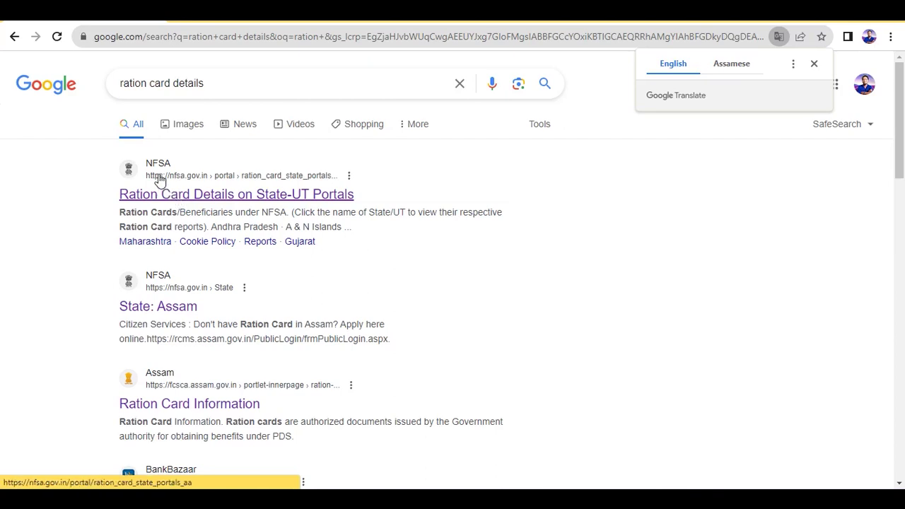
{"action": "left_click", "coordinate": [175, 203]}
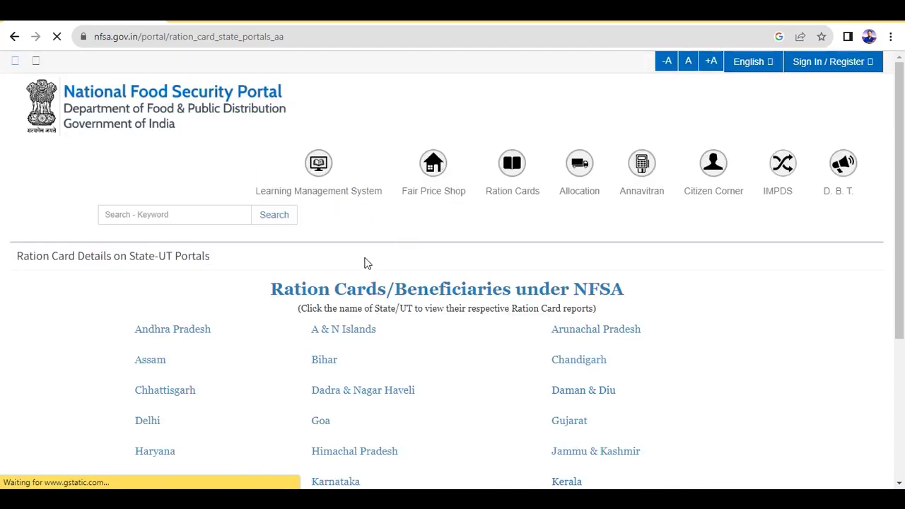
{"action": "scroll", "coordinate": [365, 263], "scroll_direction": "down", "scroll_amount": 1}
{"action": "scroll", "coordinate": [366, 263], "scroll_direction": "down", "scroll_amount": 1}
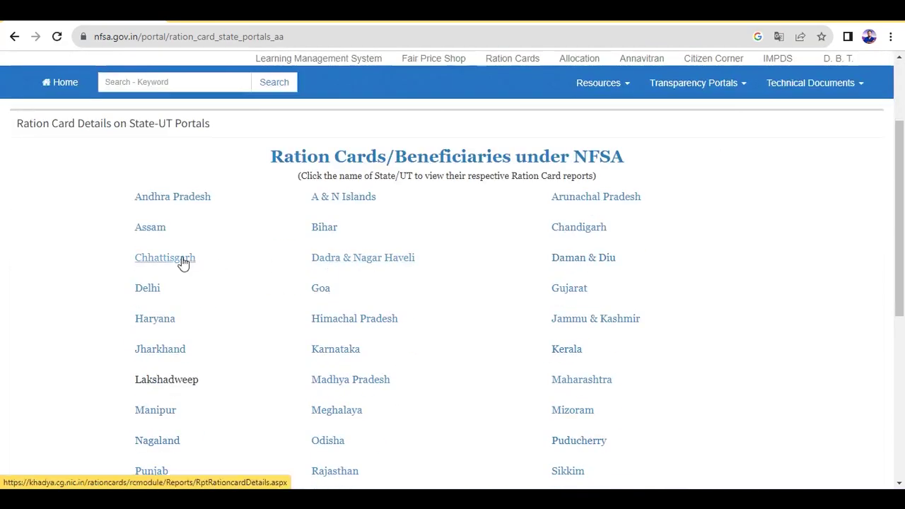
{"action": "left_click", "coordinate": [148, 229]}
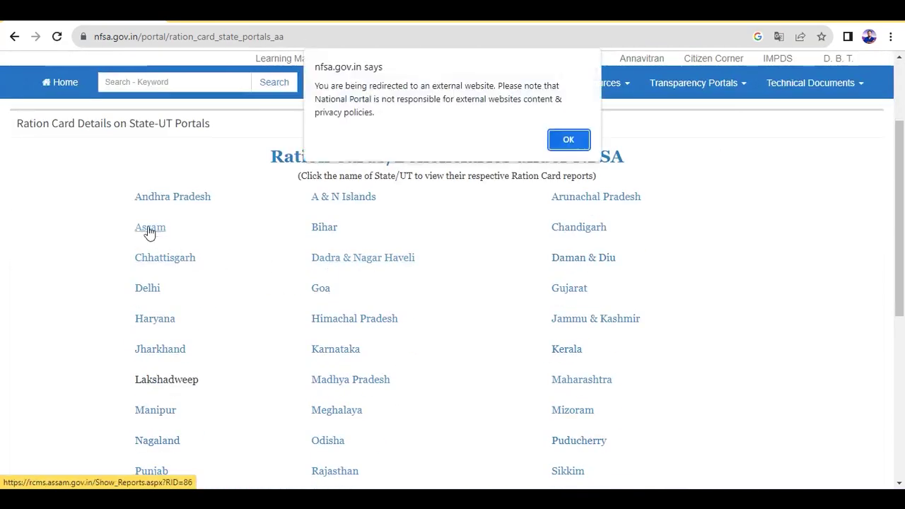
{"action": "left_click", "coordinate": [570, 140]}
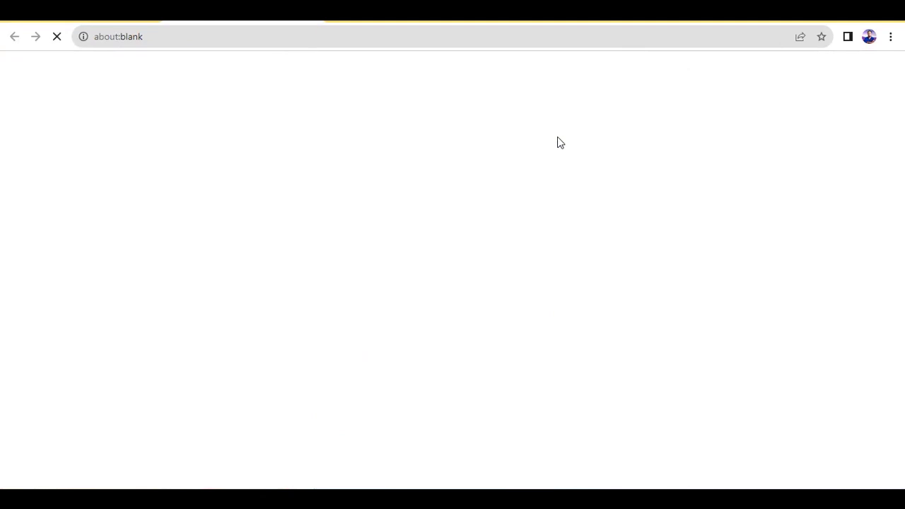
Step: Enter the displayed captcha code and verify it to reach the reports page
{"action": "left_click", "coordinate": [415, 128]}
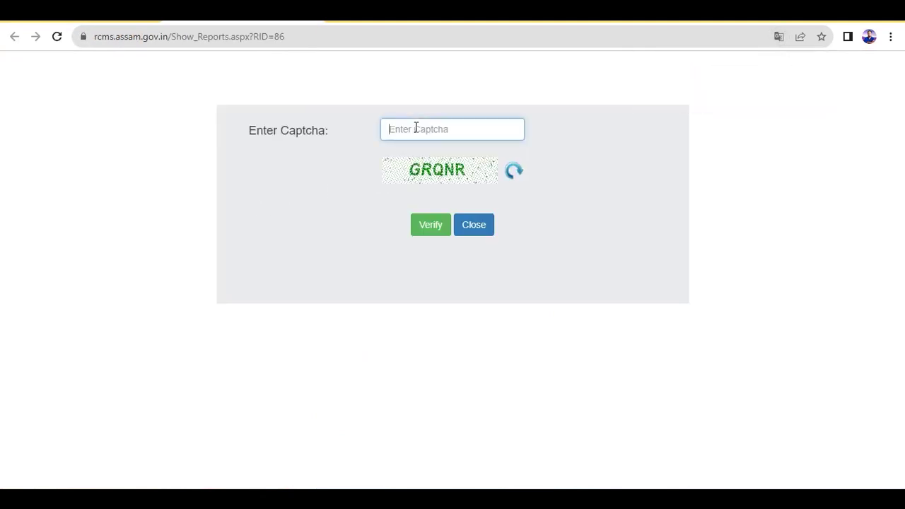
{"action": "type", "text": "GRQNR"}
{"action": "left_click", "coordinate": [430, 225]}
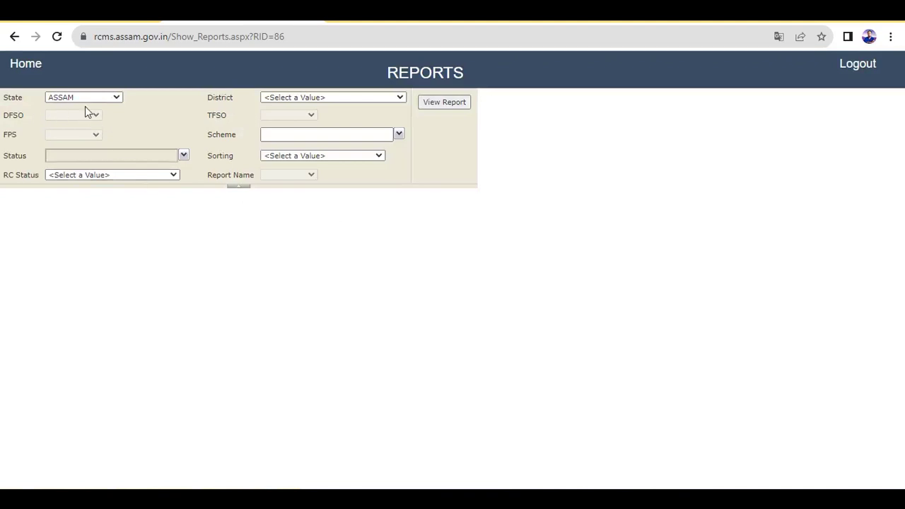
Step: Set the report's district to HOJAI[840] and choose O/O THE DEPUTY COMMISSIONER,HOJAI as both DFSO and TFSO
{"action": "left_click", "coordinate": [287, 98]}
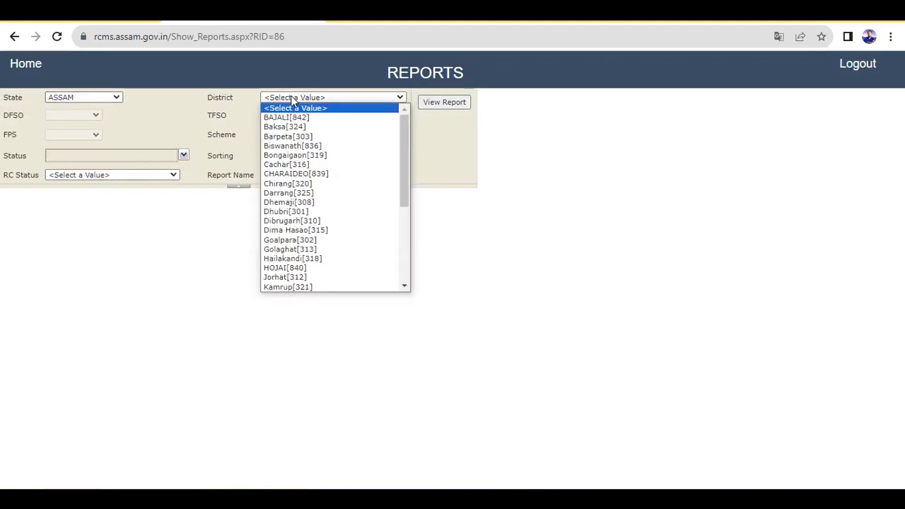
{"action": "left_click", "coordinate": [287, 268]}
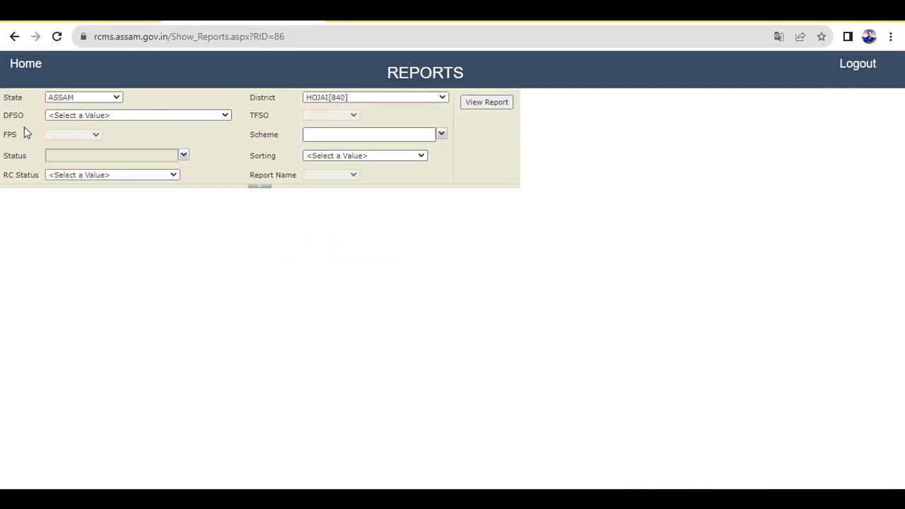
{"action": "left_click", "coordinate": [62, 116]}
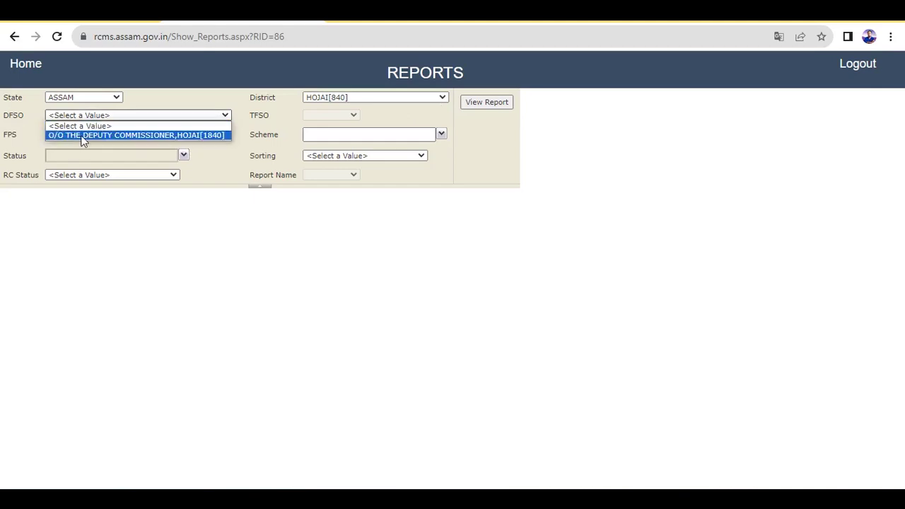
{"action": "left_click", "coordinate": [82, 136]}
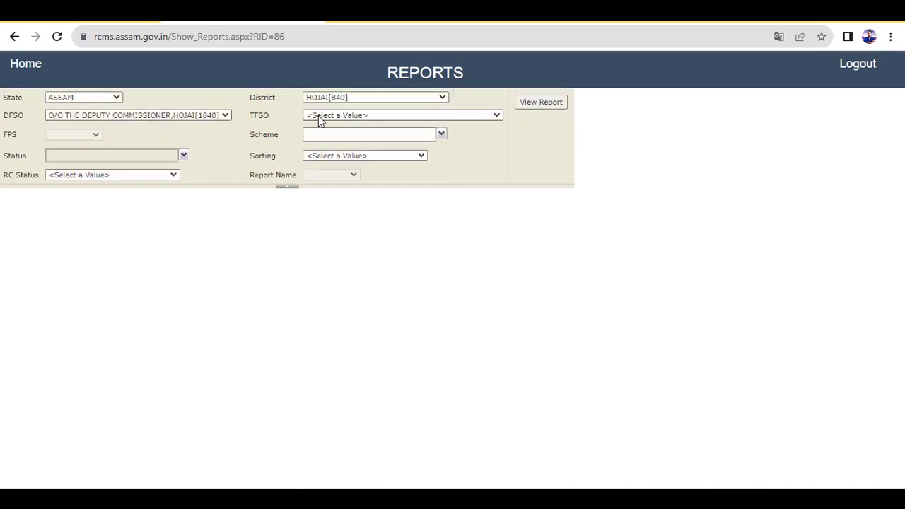
{"action": "left_click", "coordinate": [320, 120]}
{"action": "left_click", "coordinate": [330, 137]}
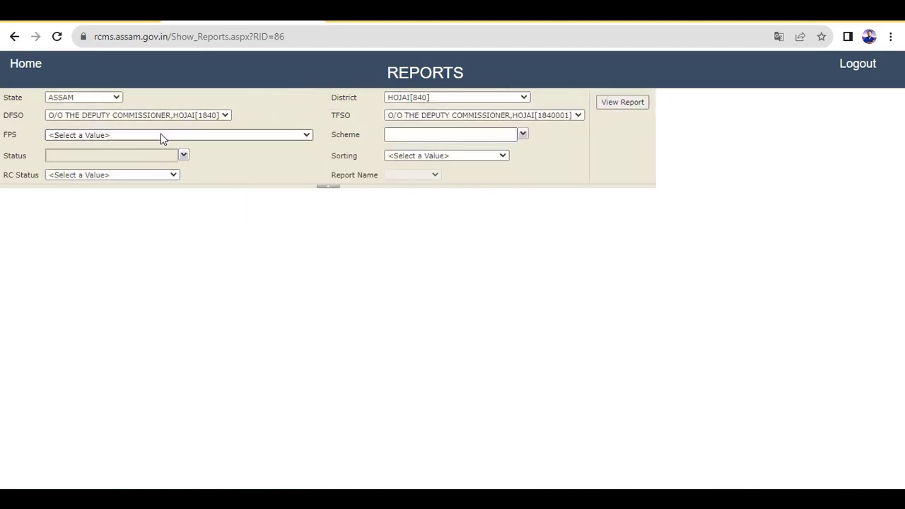
Step: Choose the required dealer's fair price shop as the report's FPS
{"action": "left_click", "coordinate": [161, 136]}
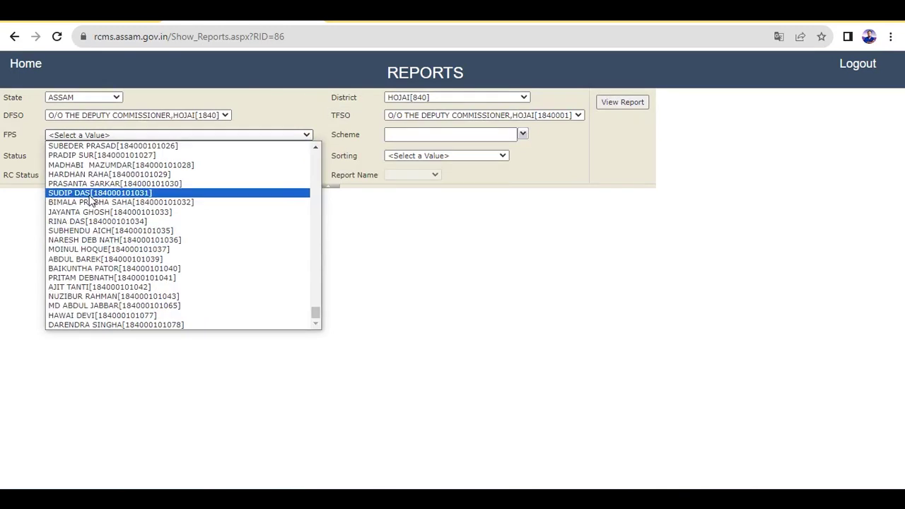
{"action": "key", "text": "Down"}
{"action": "key", "text": "Down"}
{"action": "key", "text": "Down"}
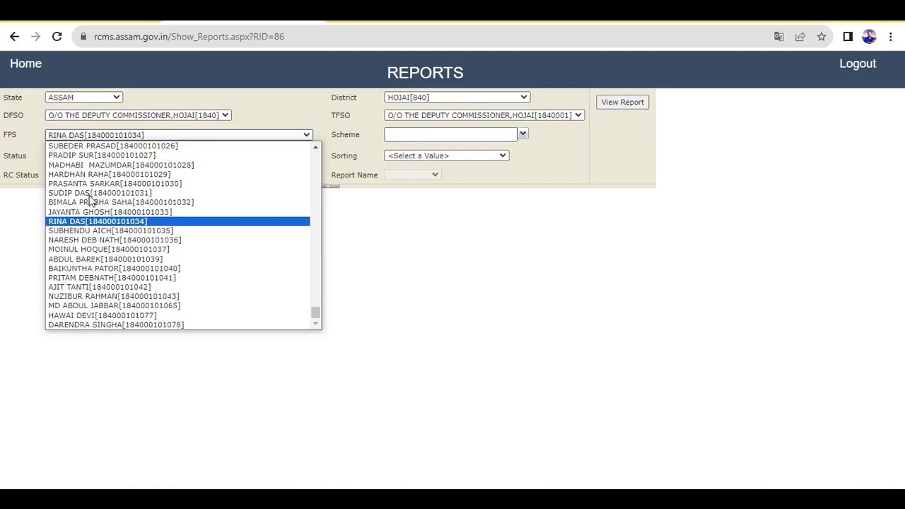
{"action": "left_click", "coordinate": [91, 201]}
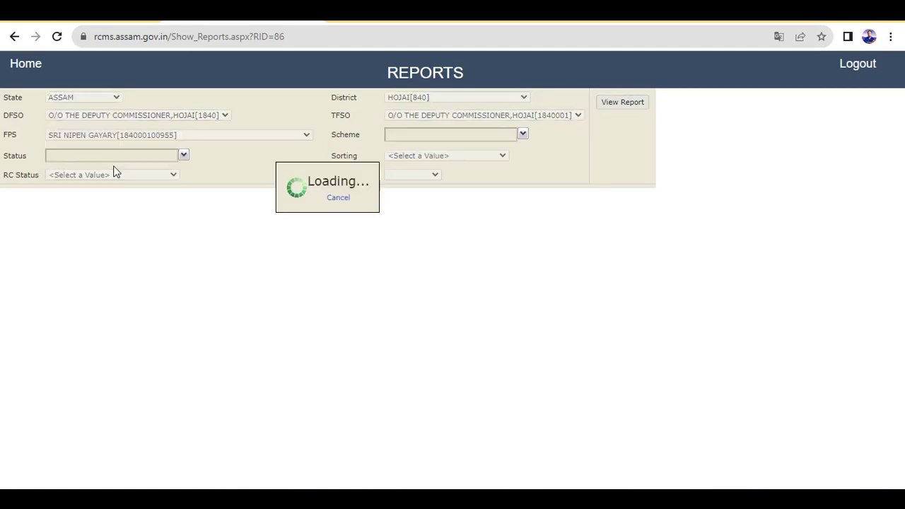
Step: Include all schemes (AAY[2], PHH[31], NER[90]) and all statuses in the report filters
{"action": "left_click", "coordinate": [415, 137]}
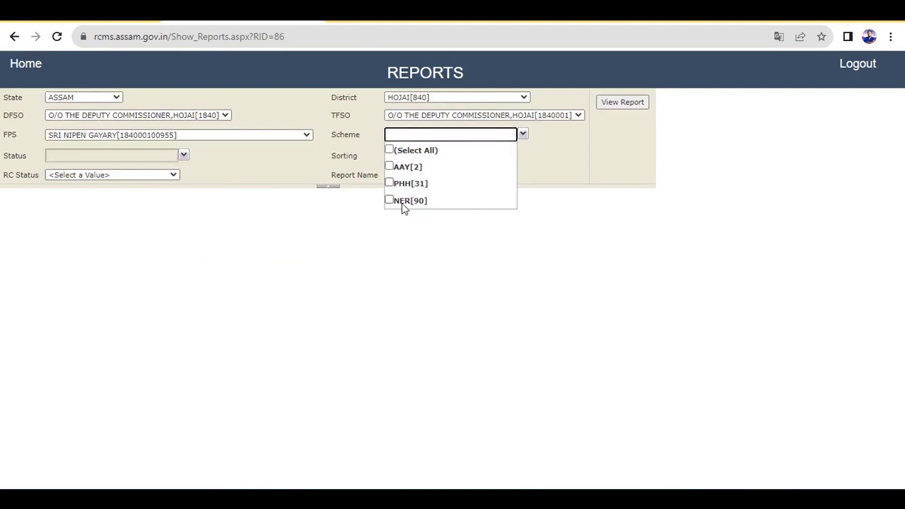
{"action": "left_click", "coordinate": [390, 151]}
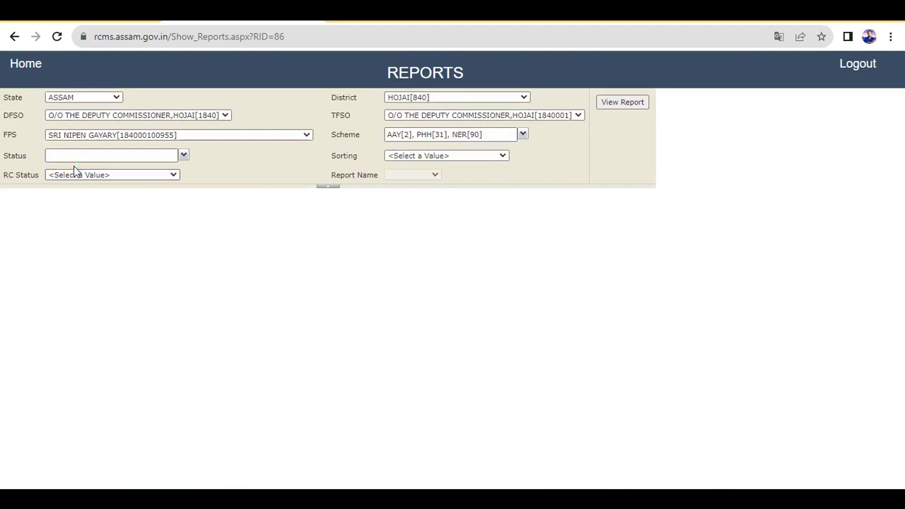
{"action": "left_click", "coordinate": [91, 155]}
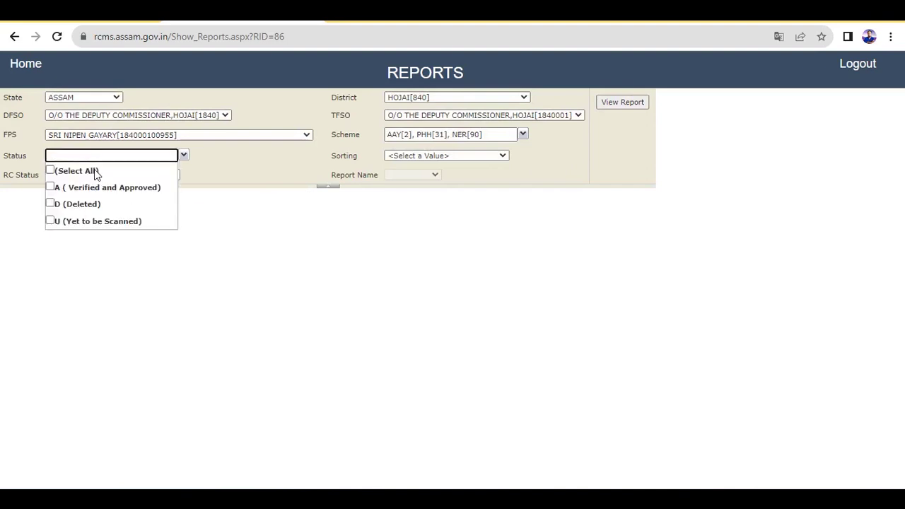
{"action": "left_click", "coordinate": [50, 187]}
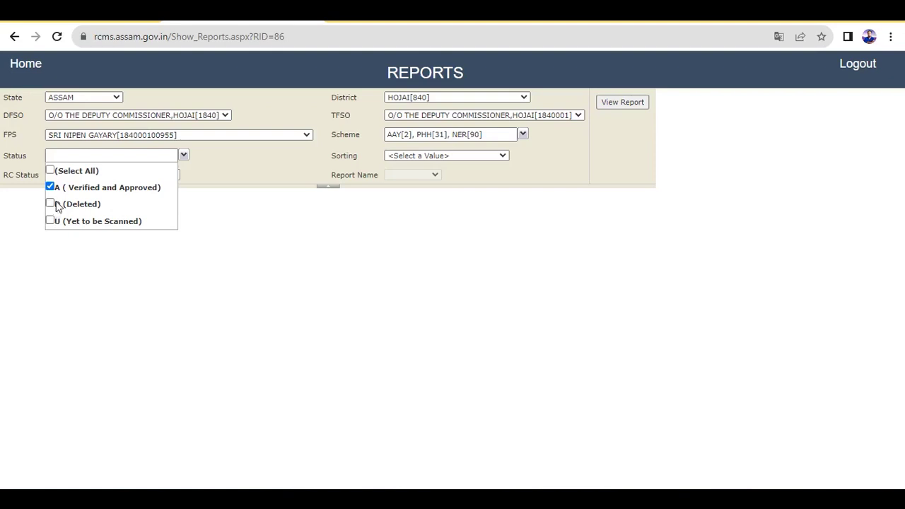
{"action": "left_click", "coordinate": [54, 172]}
{"action": "left_click", "coordinate": [255, 158]}
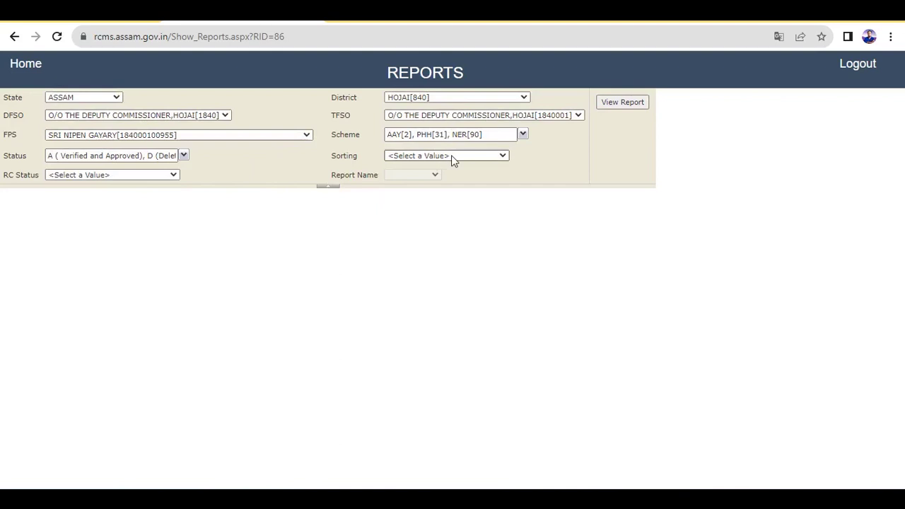
Step: Set the sorting to RationCard Wise Member Wise and the RC status to ALL
{"action": "left_click", "coordinate": [452, 156]}
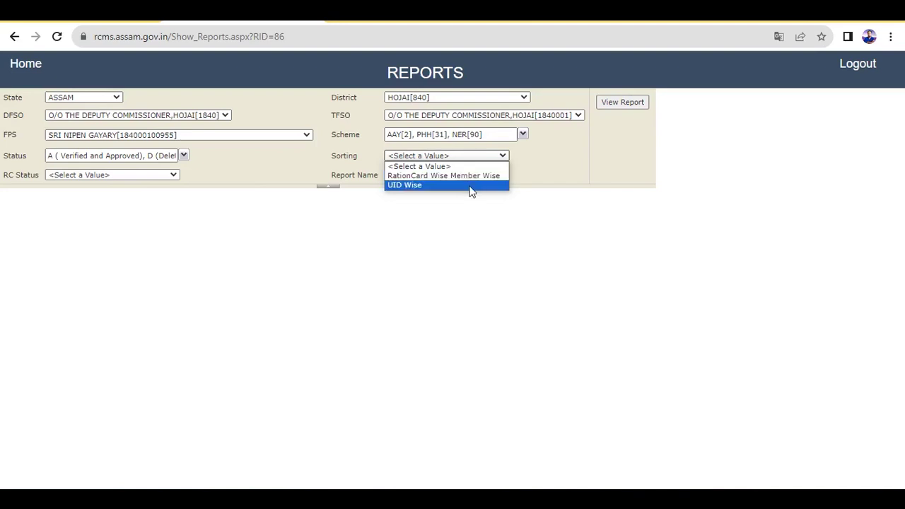
{"action": "left_click", "coordinate": [466, 178]}
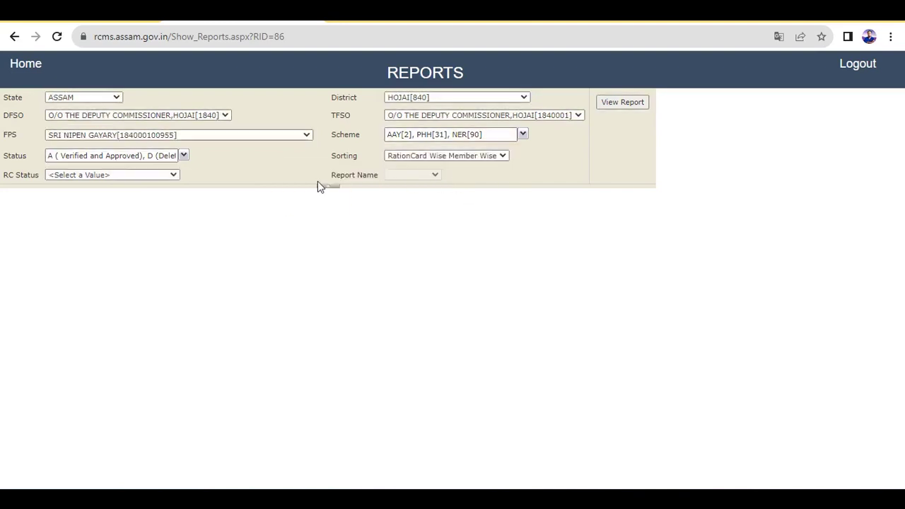
{"action": "left_click", "coordinate": [165, 176]}
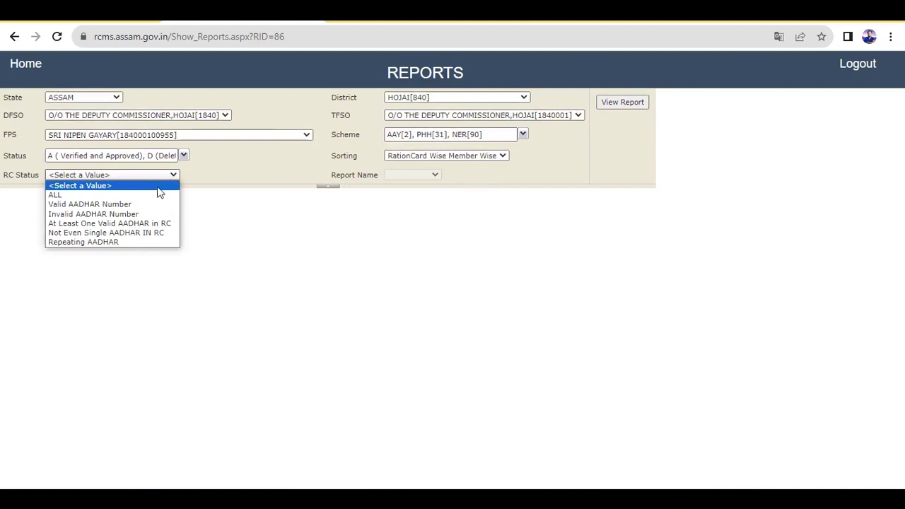
{"action": "left_click", "coordinate": [113, 196]}
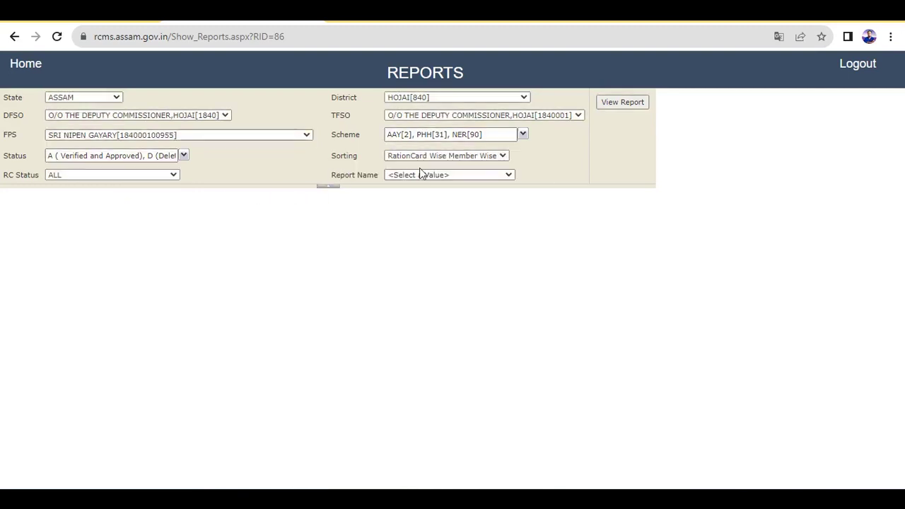
Step: Choose the FPS-wise RC & Member Details report and generate it
{"action": "left_click", "coordinate": [421, 175]}
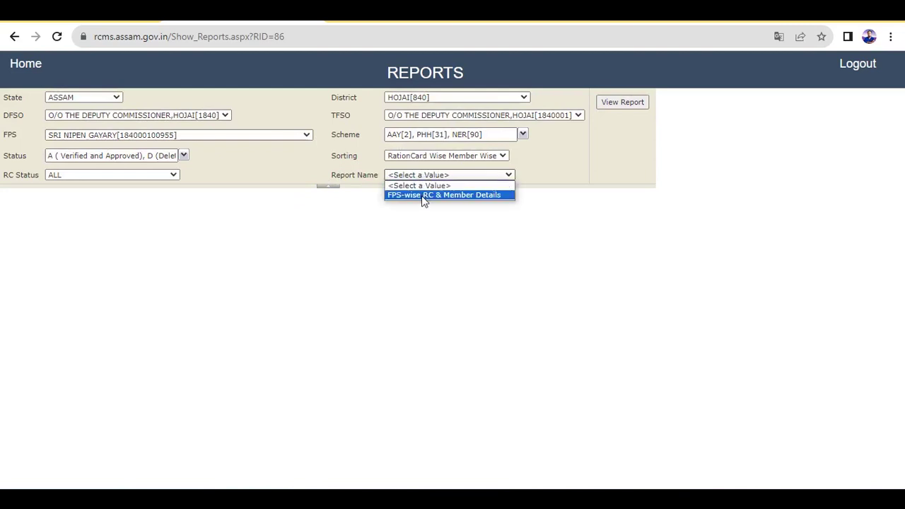
{"action": "left_click", "coordinate": [424, 196]}
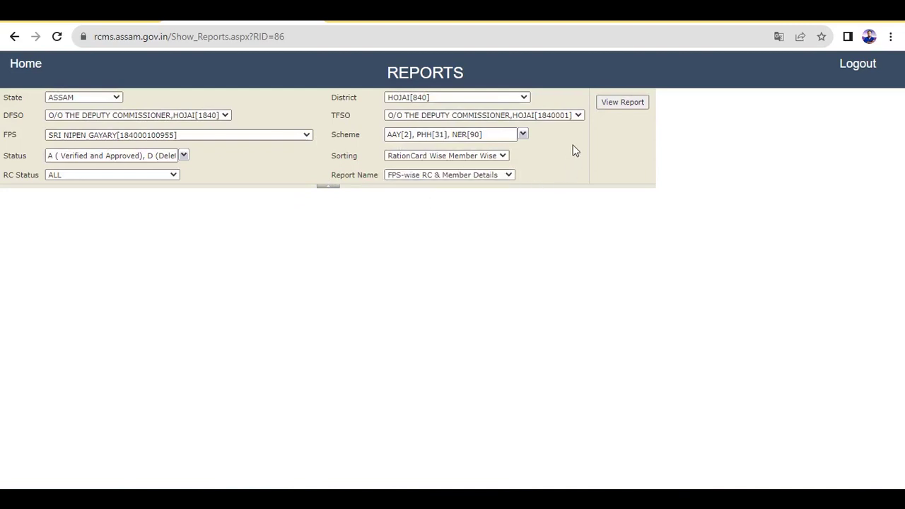
{"action": "left_click", "coordinate": [617, 107]}
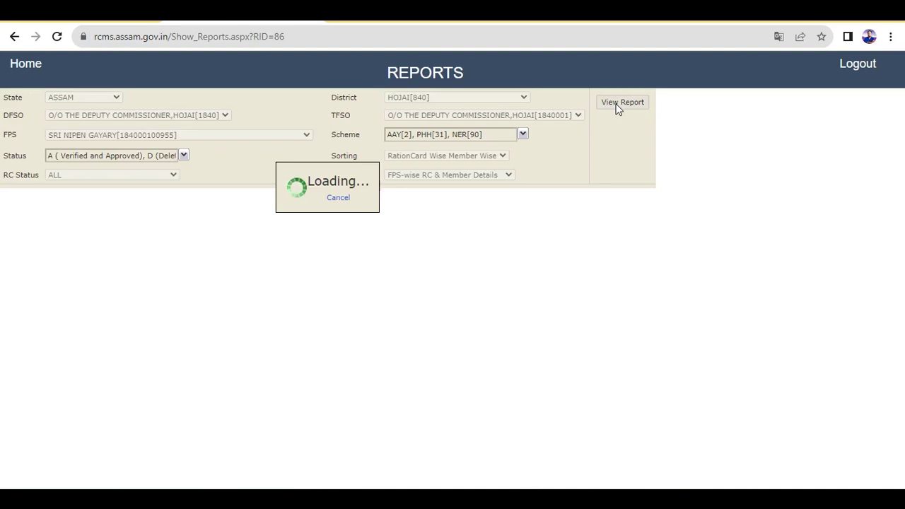
Step: Examine the report's ration card member entries, including the UID, mobile number, relation, parent and gender columns
{"action": "scroll", "coordinate": [596, 282], "scroll_direction": "down", "scroll_amount": 4}
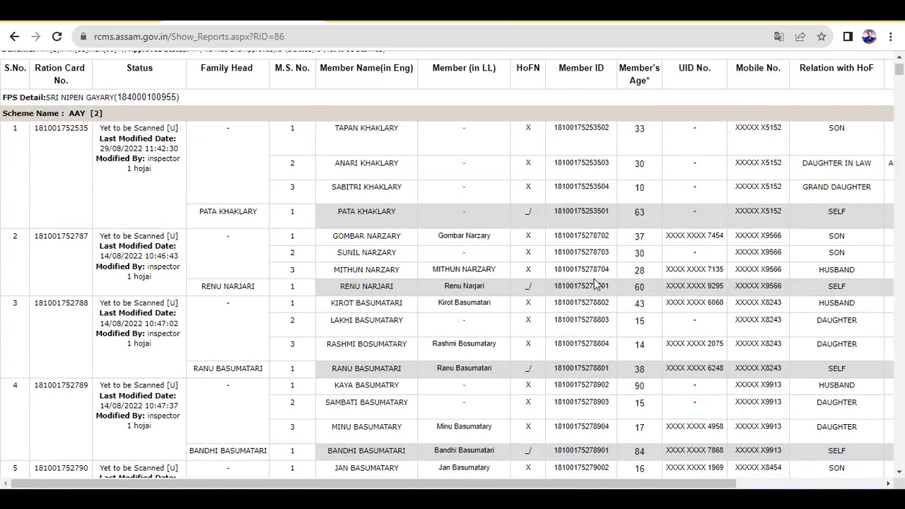
{"action": "scroll", "coordinate": [594, 283], "scroll_direction": "down", "scroll_amount": 3}
{"action": "scroll", "coordinate": [594, 278], "scroll_direction": "up", "scroll_amount": 3}
{"action": "left_click_drag", "start_coordinate": [700, 483], "coordinate": [877, 453]}
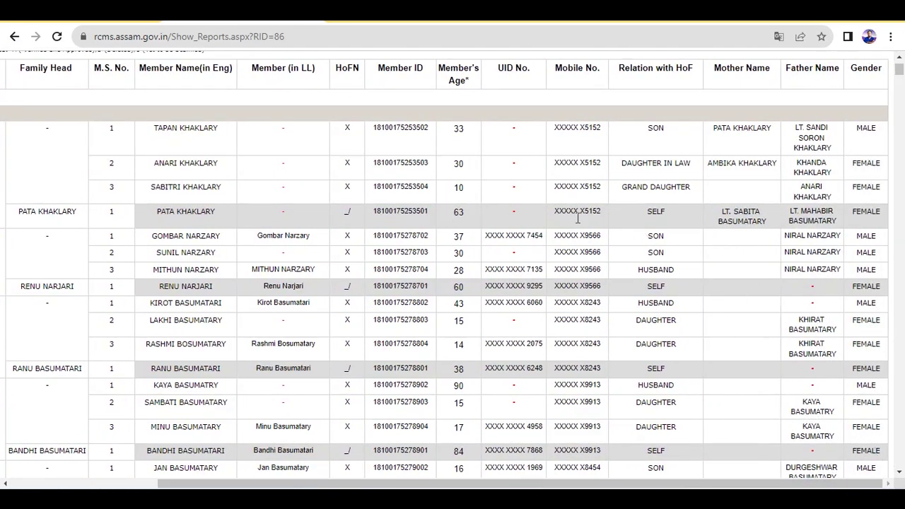
{"action": "scroll", "coordinate": [586, 339], "scroll_direction": "down", "scroll_amount": 6}
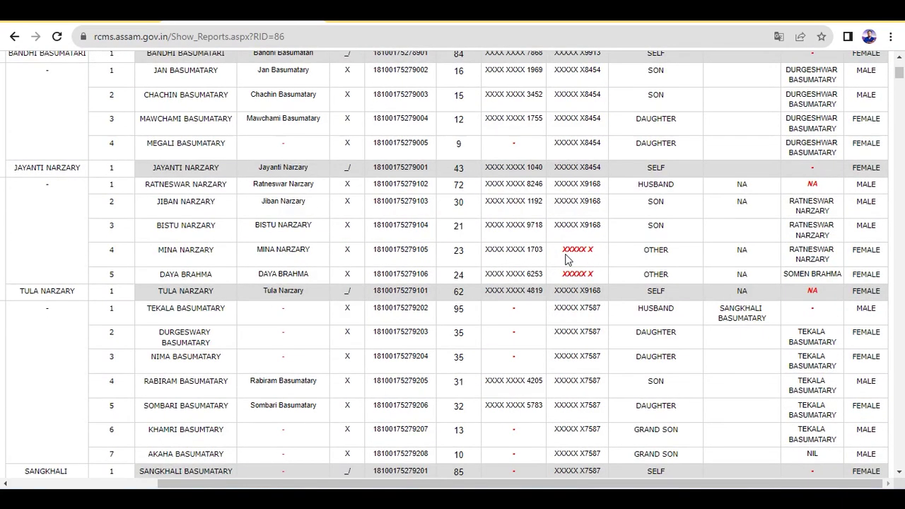
{"action": "scroll", "coordinate": [566, 260], "scroll_direction": "down", "scroll_amount": 5}
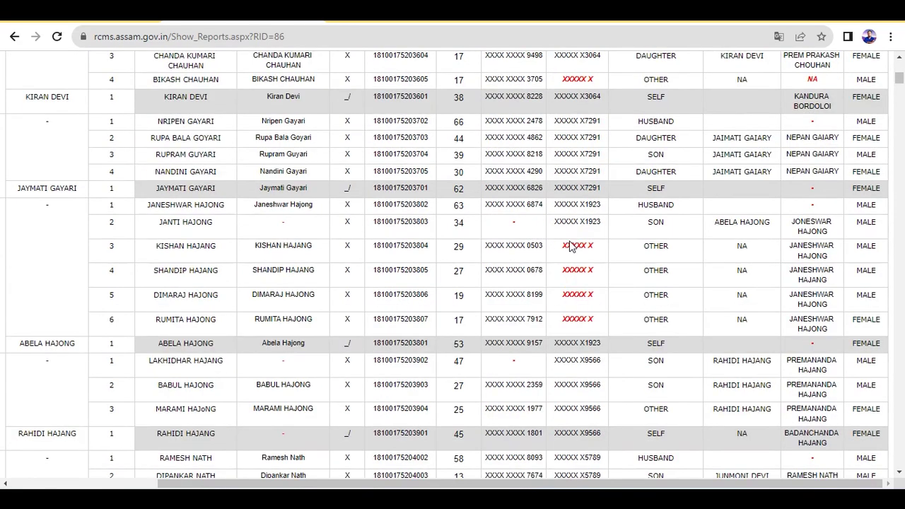
{"action": "scroll", "coordinate": [571, 246], "scroll_direction": "down", "scroll_amount": 10}
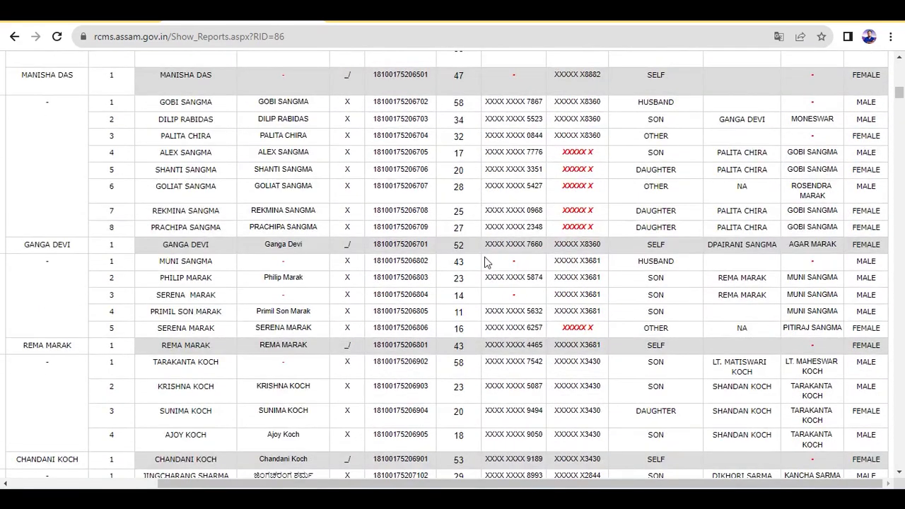